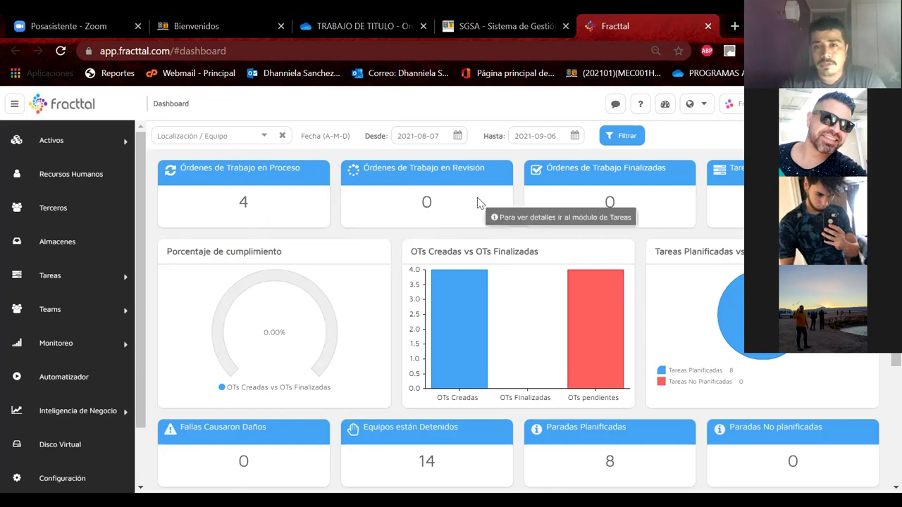
Examine the dashboard's work order, compliance, planned task, failure and priority indicators for the selected date range.
{"action": "scroll", "coordinate": [477, 203], "scroll_direction": "down", "scroll_amount": 1}
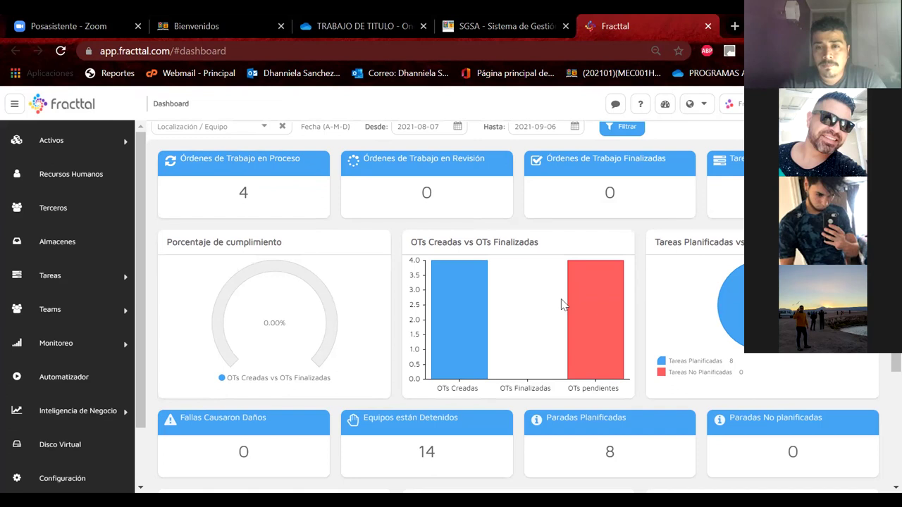
{"action": "scroll", "coordinate": [561, 305], "scroll_direction": "down", "scroll_amount": 2}
{"action": "mouse_move", "coordinate": [477, 289]}
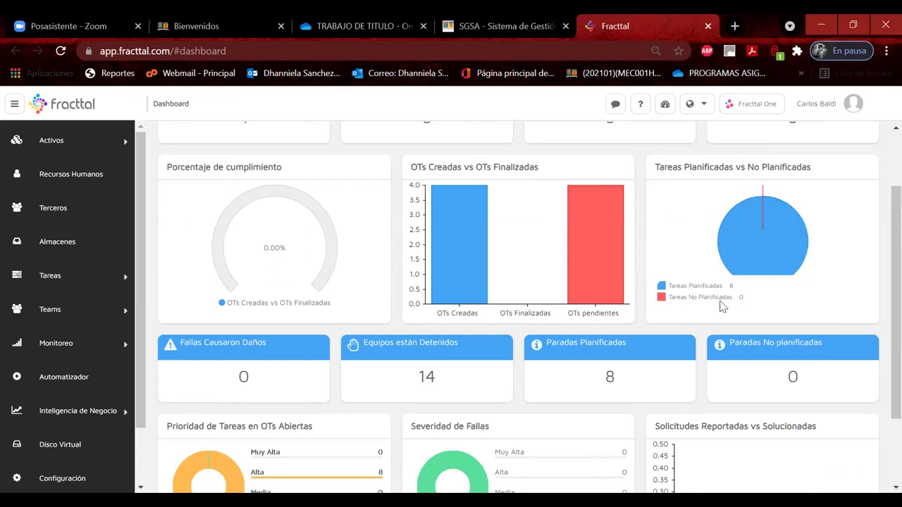
{"action": "scroll", "coordinate": [543, 389], "scroll_direction": "down", "scroll_amount": 2}
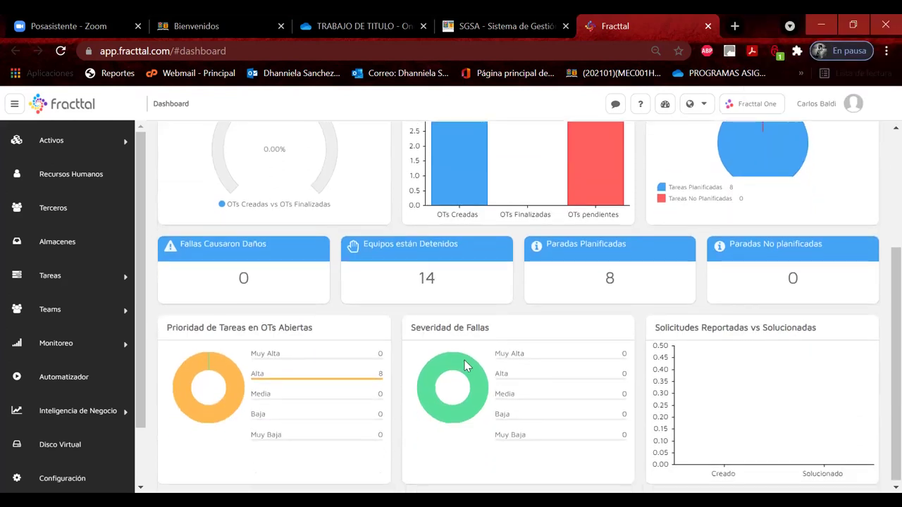
{"action": "scroll", "coordinate": [503, 386], "scroll_direction": "down", "scroll_amount": 1}
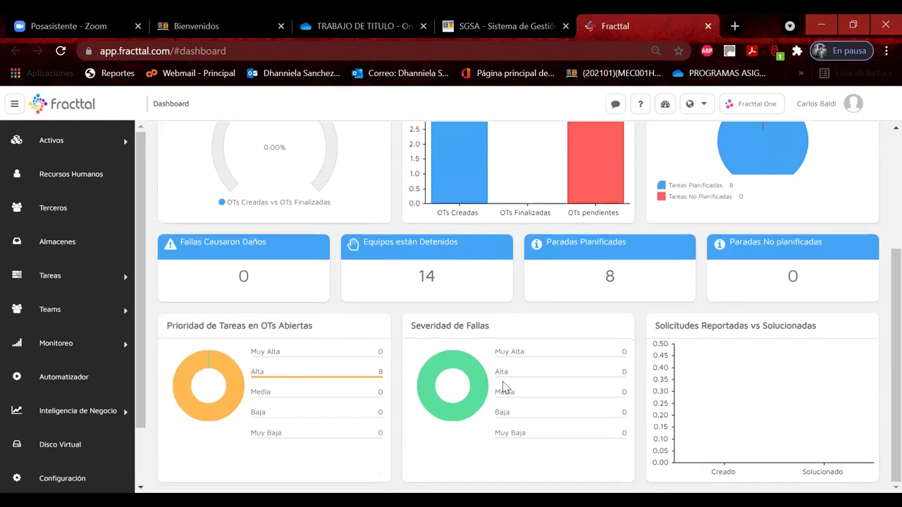
{"action": "scroll", "coordinate": [590, 353], "scroll_direction": "up", "scroll_amount": 4}
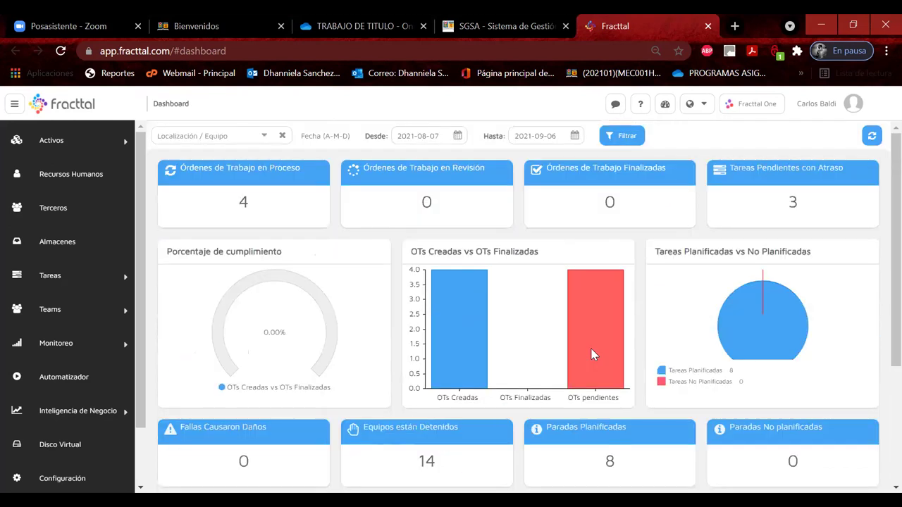
{"action": "scroll", "coordinate": [592, 354], "scroll_direction": "down", "scroll_amount": 2}
{"action": "scroll", "coordinate": [592, 355], "scroll_direction": "down", "scroll_amount": 2}
{"action": "scroll", "coordinate": [592, 354], "scroll_direction": "up", "scroll_amount": 4}
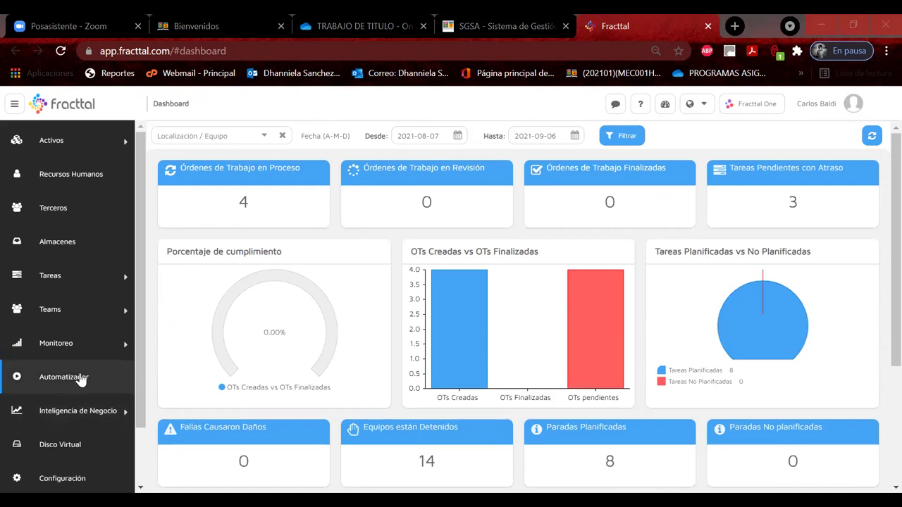
Open the list of pending tasks (Tareas Pendientes) within the Tareas module.
{"action": "left_click_drag", "start_coordinate": [143, 363], "coordinate": [134, 426]}
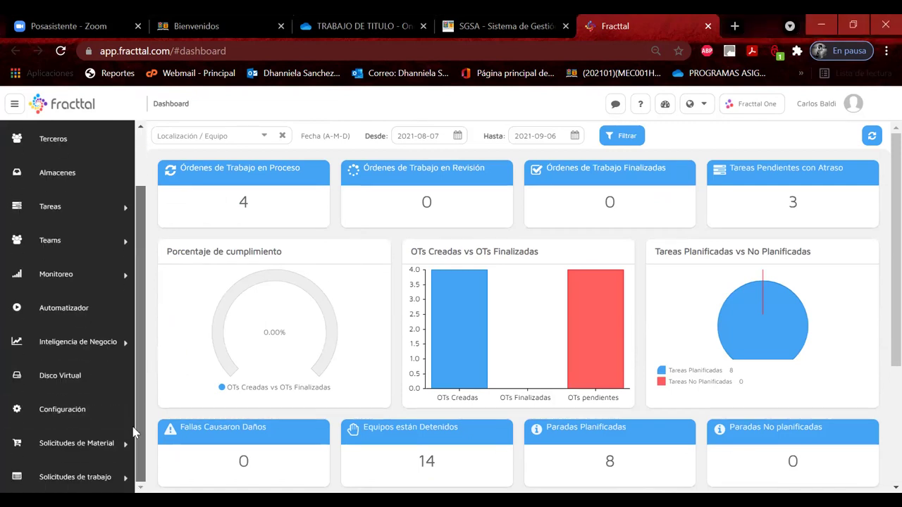
{"action": "scroll", "coordinate": [80, 318], "scroll_direction": "up", "scroll_amount": 1}
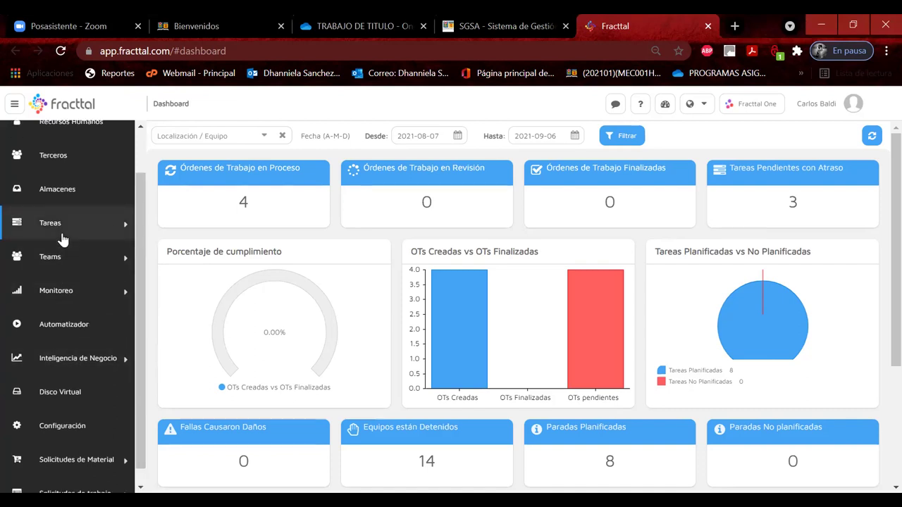
{"action": "left_click", "coordinate": [62, 238]}
{"action": "left_click", "coordinate": [56, 296]}
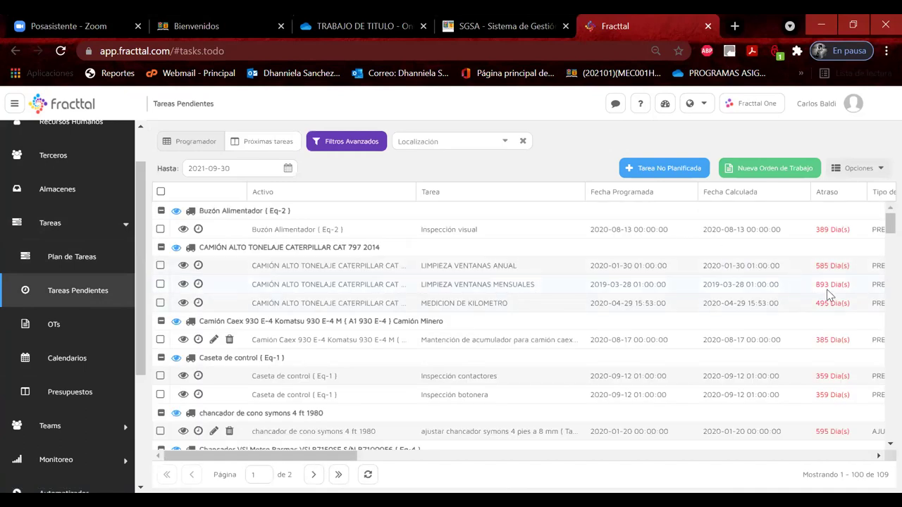
Review the overdue pending tasks, highlighting LIMPIEZA VENTANAS MENSUALES, Inspección contactores, Cambio de rotor and the compressor's oil and filter change.
{"action": "left_click", "coordinate": [475, 288]}
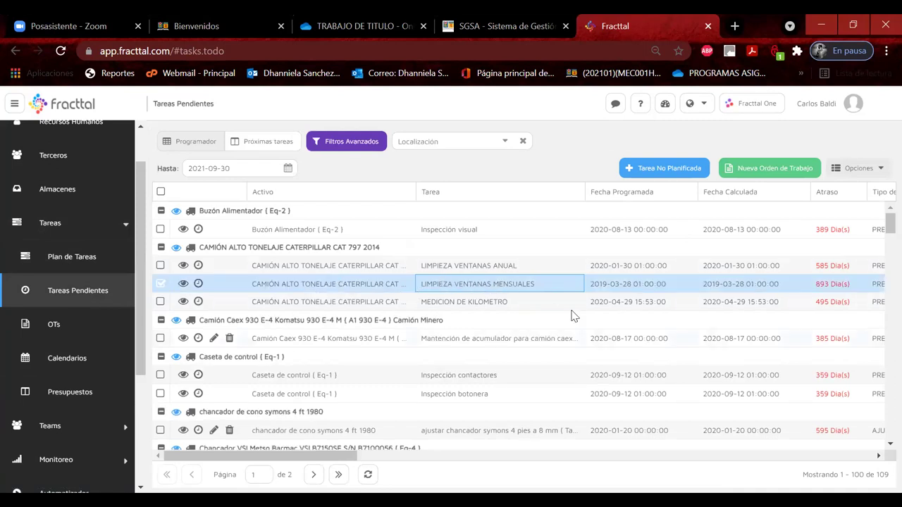
{"action": "scroll", "coordinate": [571, 317], "scroll_direction": "down", "scroll_amount": 3}
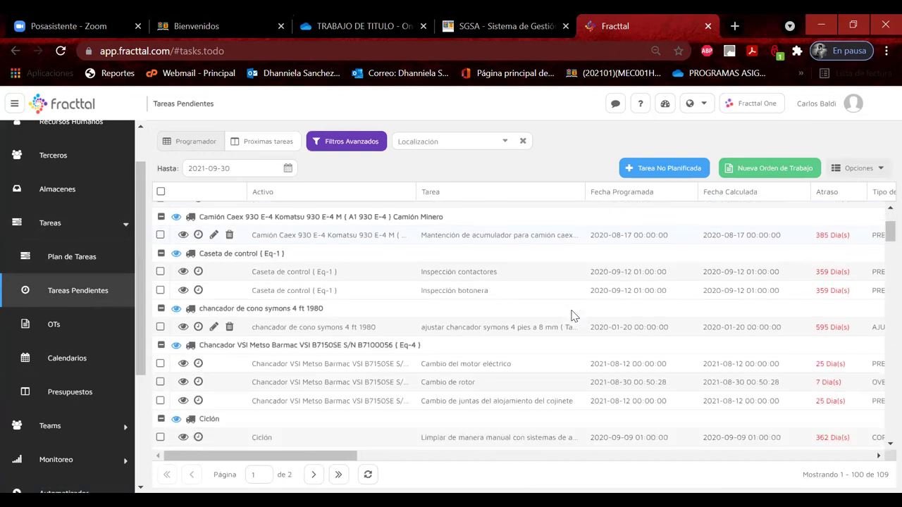
{"action": "left_click", "coordinate": [528, 278]}
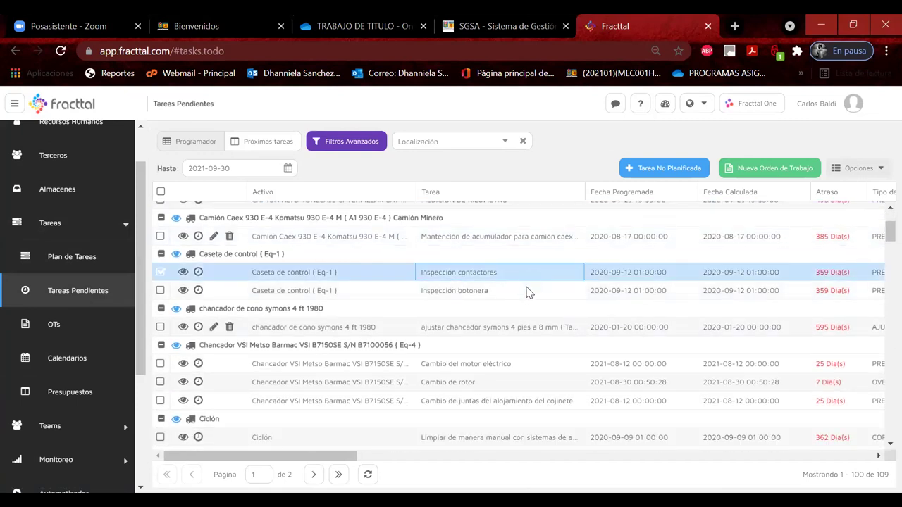
{"action": "scroll", "coordinate": [528, 298], "scroll_direction": "down", "scroll_amount": 2}
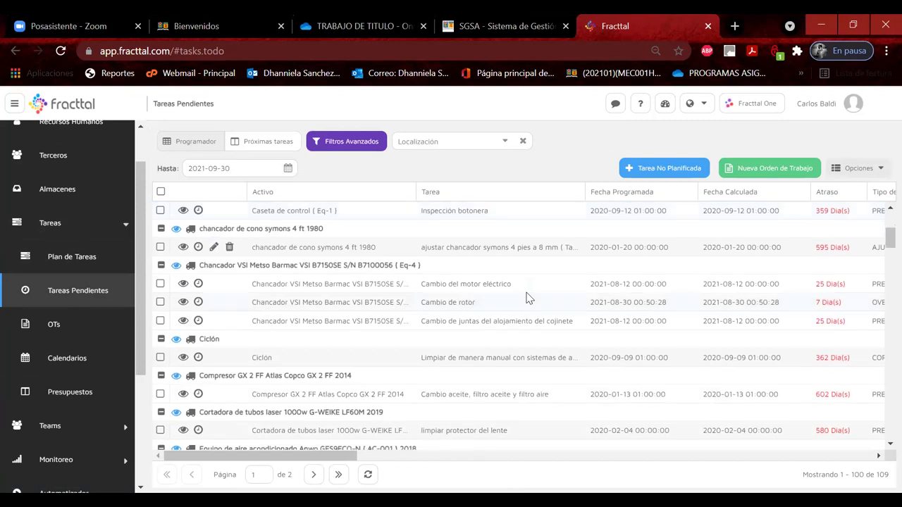
{"action": "scroll", "coordinate": [527, 297], "scroll_direction": "down", "scroll_amount": 1}
{"action": "left_click", "coordinate": [502, 261]}
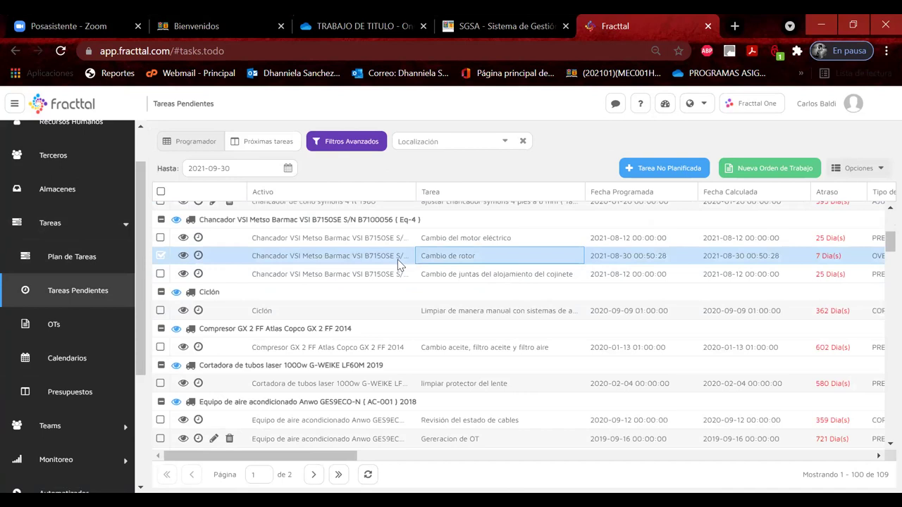
{"action": "scroll", "coordinate": [398, 259], "scroll_direction": "down", "scroll_amount": 2}
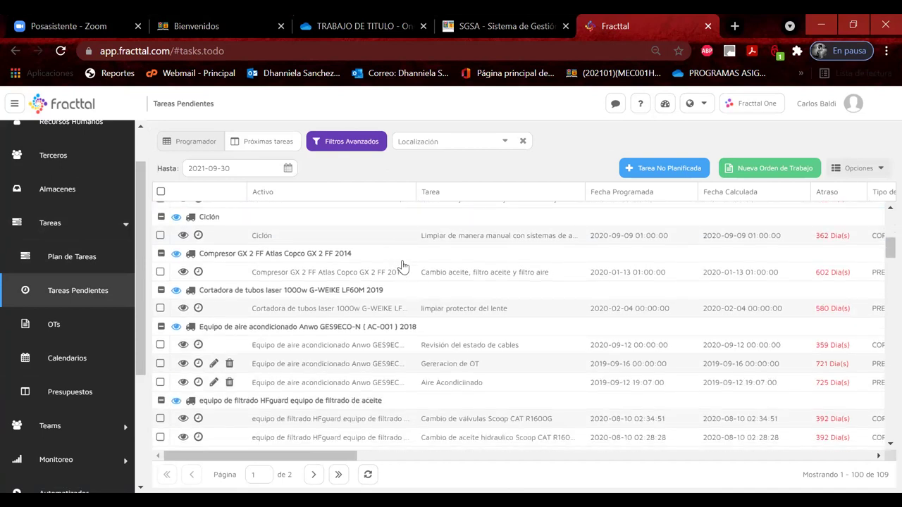
{"action": "left_click", "coordinate": [456, 273]}
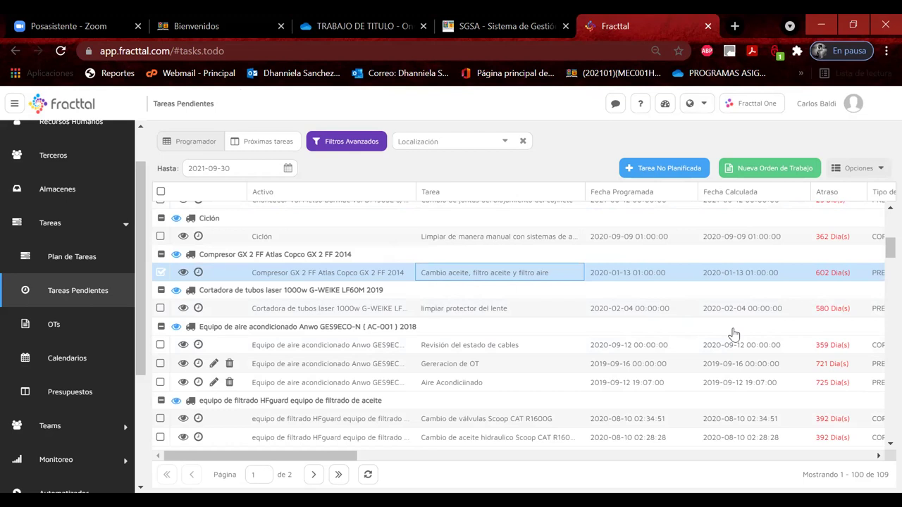
{"action": "scroll", "coordinate": [673, 375], "scroll_direction": "down", "scroll_amount": 1}
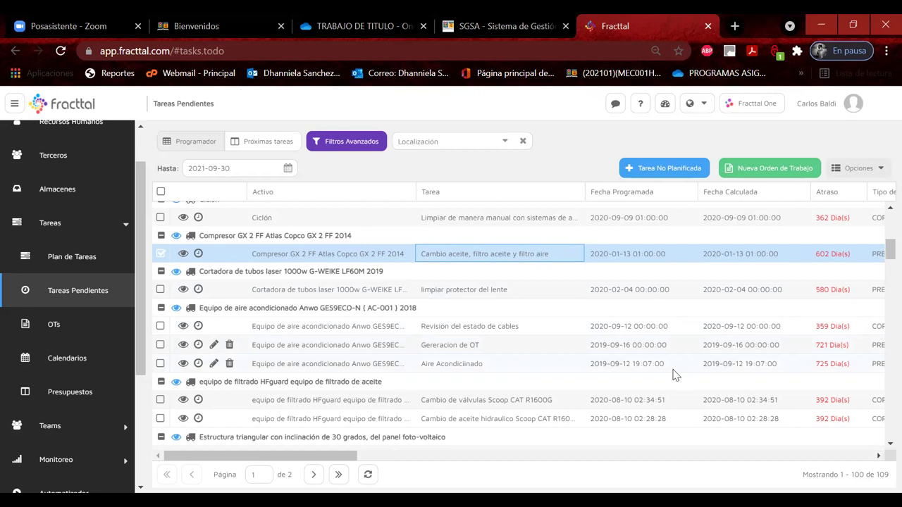
Switch to OneDrive, dismiss the copied-link dialog and open the folder Trabajo Evaluados con Nota sobre 90 inside 1° SEM-2021.
{"action": "left_click", "coordinate": [822, 26]}
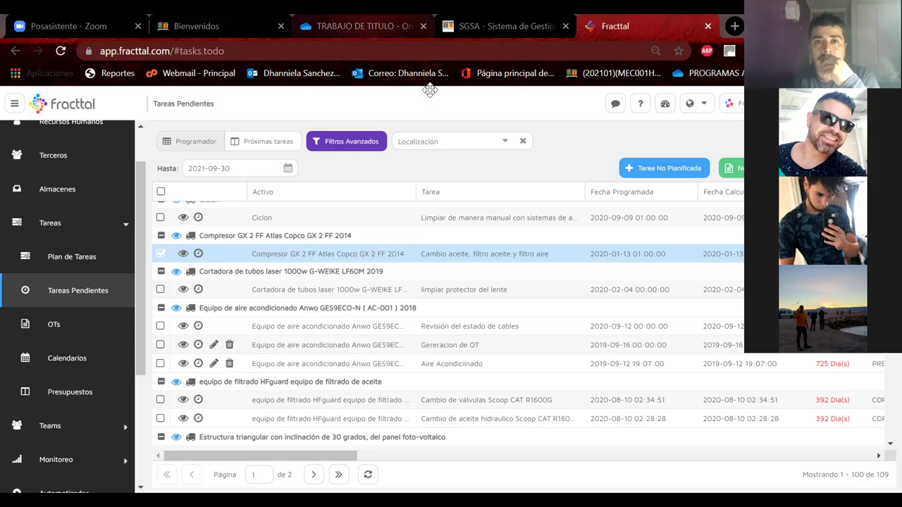
{"action": "left_click", "coordinate": [360, 26]}
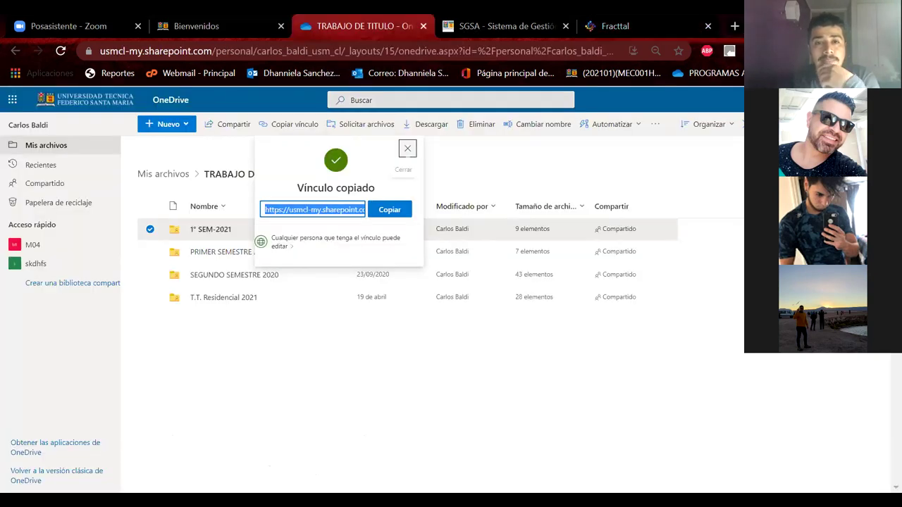
{"action": "left_click", "coordinate": [408, 148]}
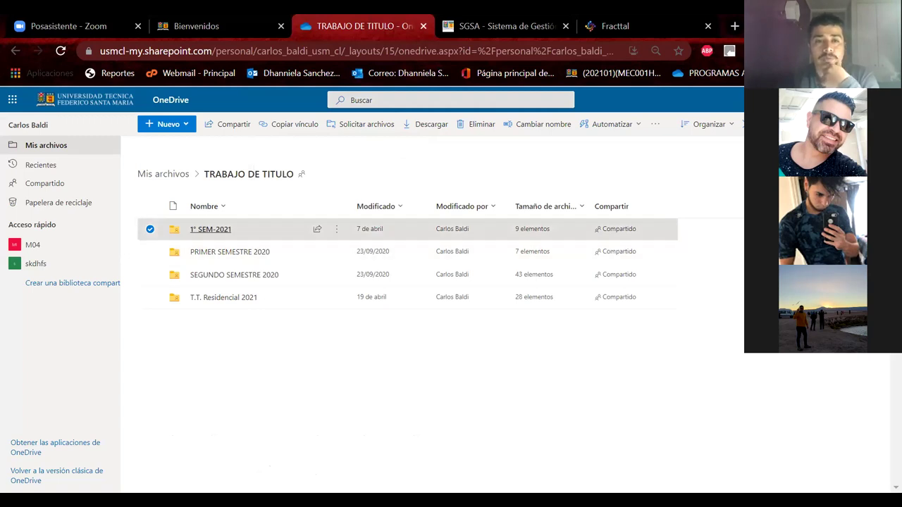
{"action": "left_click", "coordinate": [210, 229]}
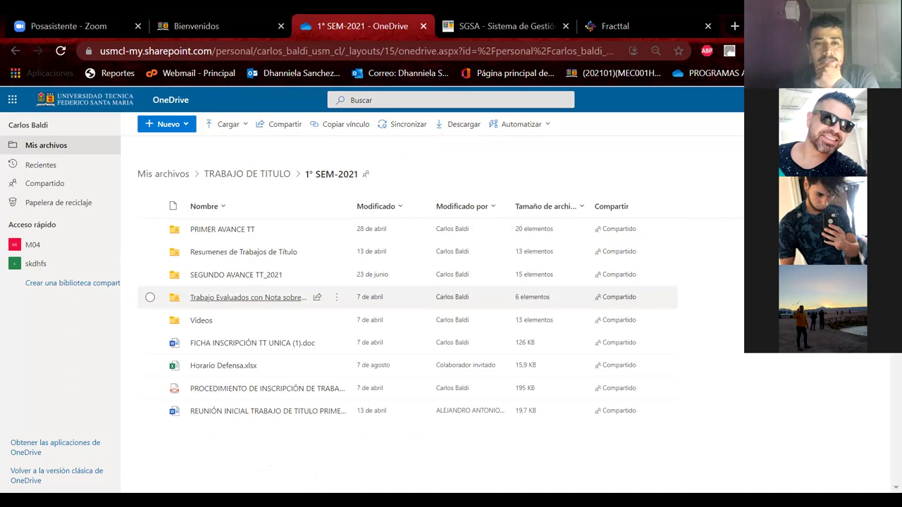
{"action": "left_click", "coordinate": [246, 298]}
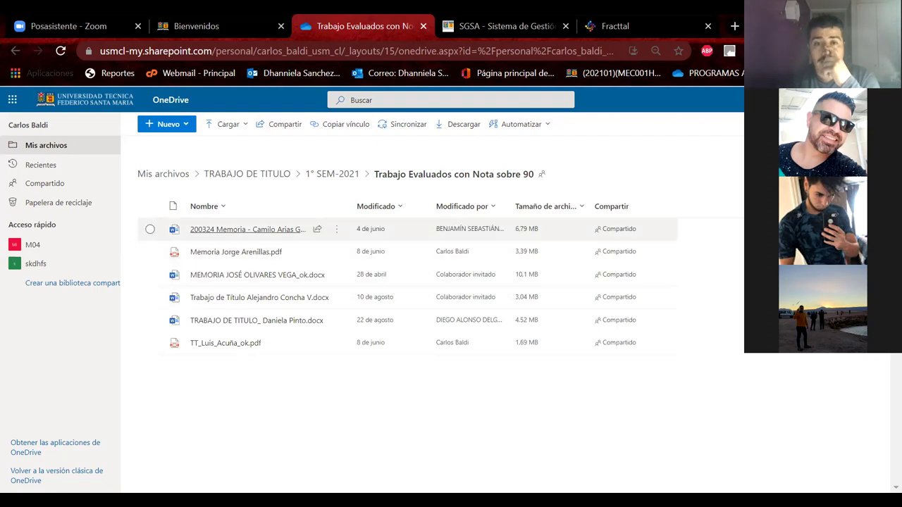
Open the Word thesis starting with "200324 Memoria" and look over its title and opening pages.
{"action": "left_click", "coordinate": [246, 229]}
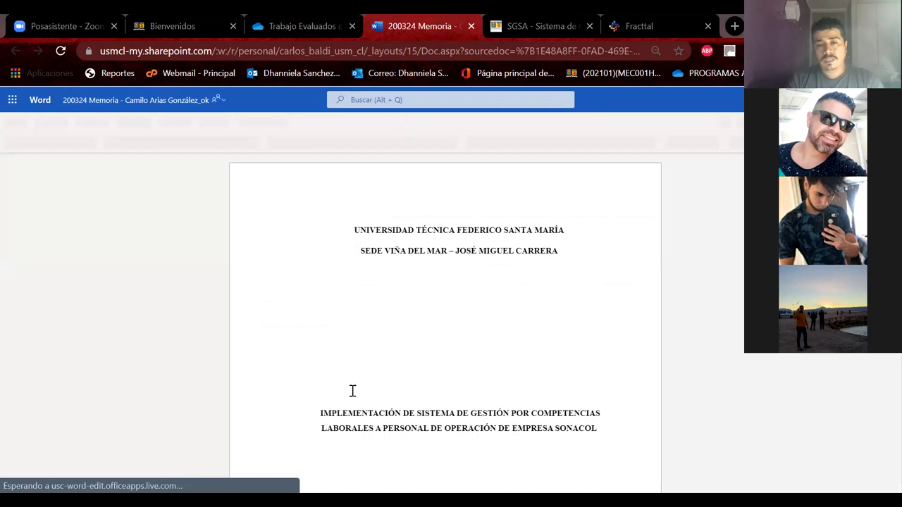
{"action": "left_click_drag", "start_coordinate": [442, 412], "coordinate": [546, 416]}
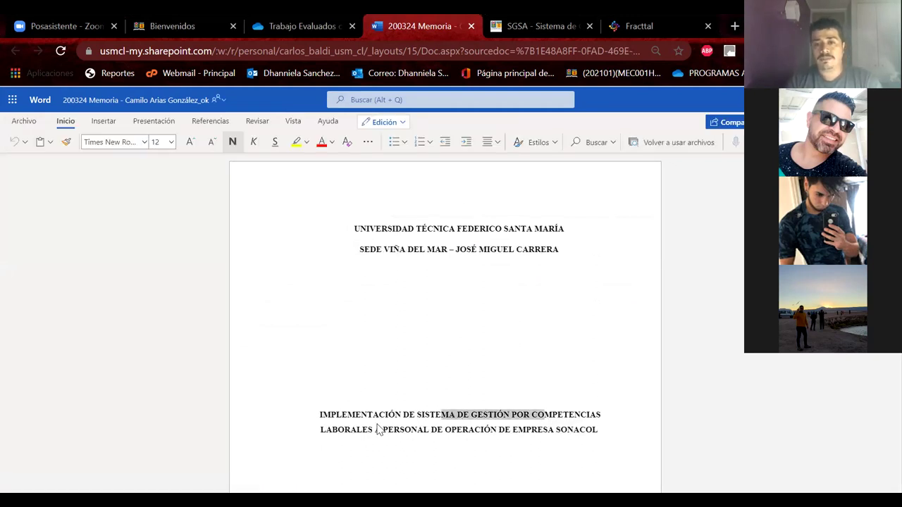
{"action": "scroll", "coordinate": [378, 425], "scroll_direction": "down", "scroll_amount": 4}
{"action": "scroll", "coordinate": [378, 425], "scroll_direction": "down", "scroll_amount": 6}
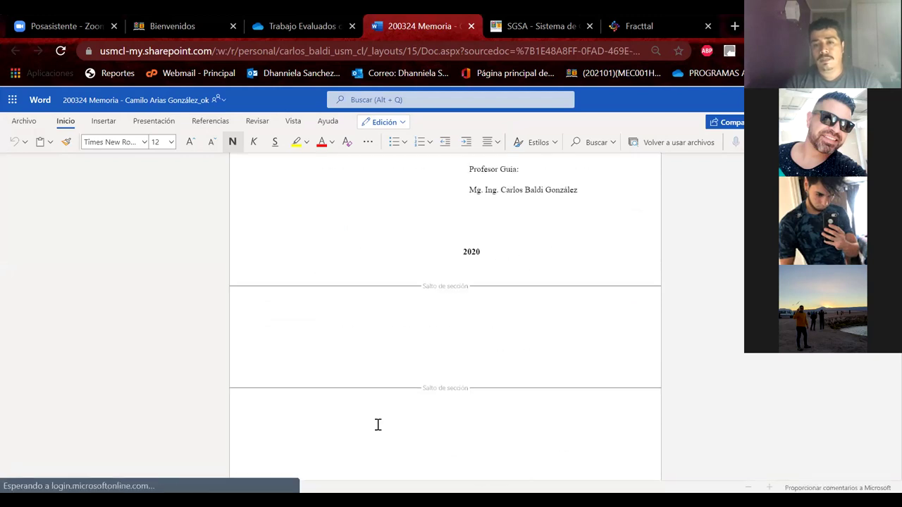
{"action": "scroll", "coordinate": [377, 425], "scroll_direction": "down", "scroll_amount": 2}
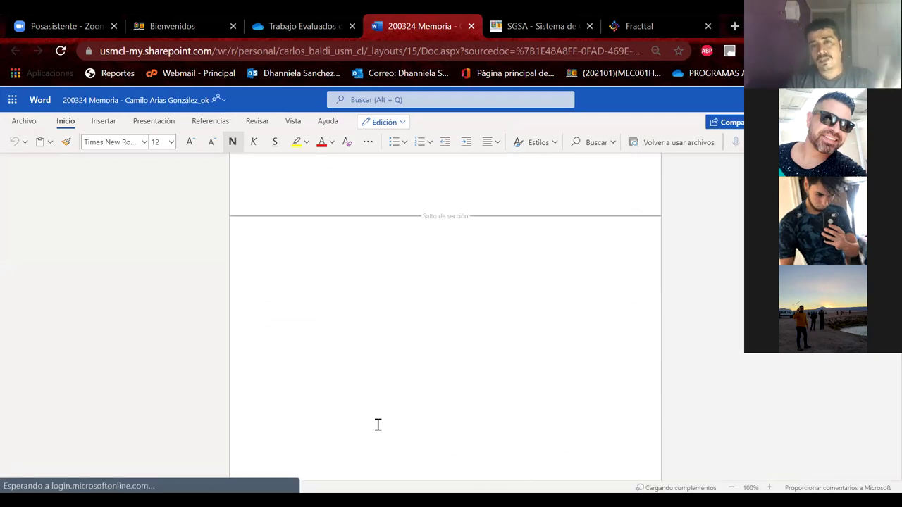
From the evaluated works folder, open the Word thesis starting with "MEMORIA", then return to the folder.
{"action": "left_click", "coordinate": [316, 20]}
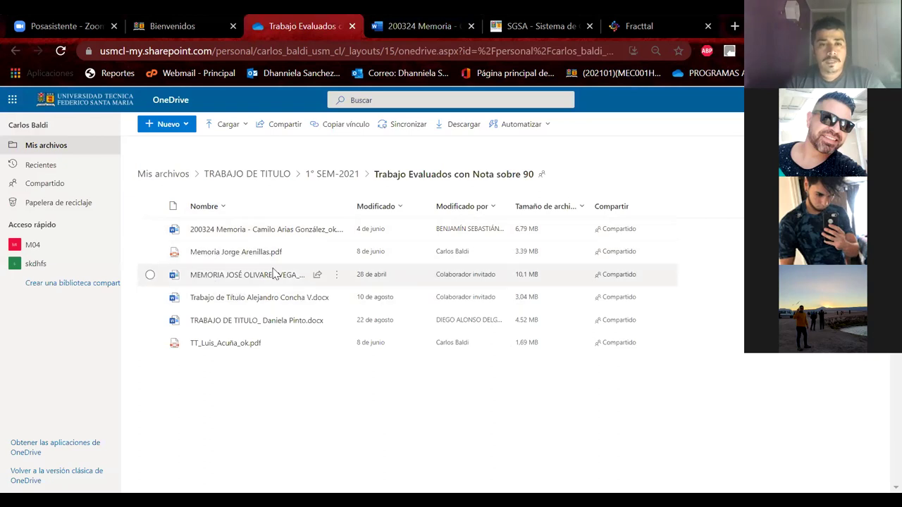
{"action": "left_click", "coordinate": [253, 280]}
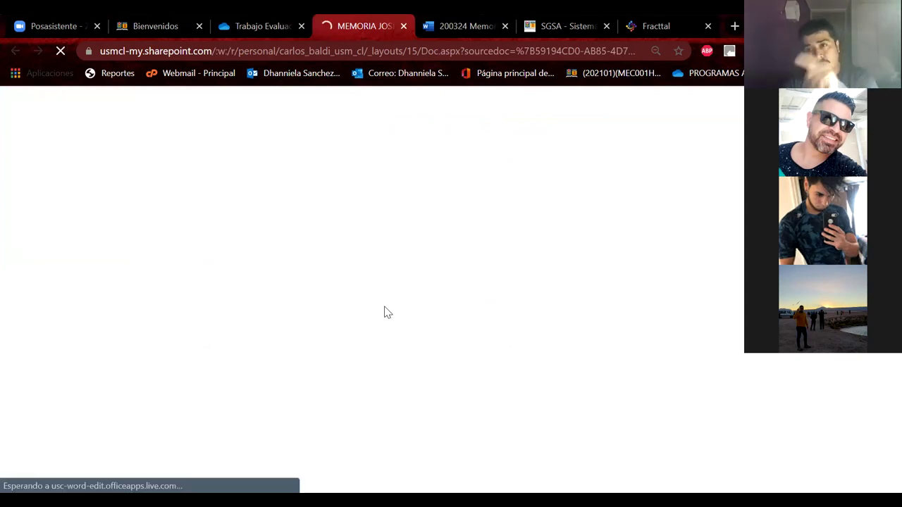
{"action": "left_click", "coordinate": [239, 18]}
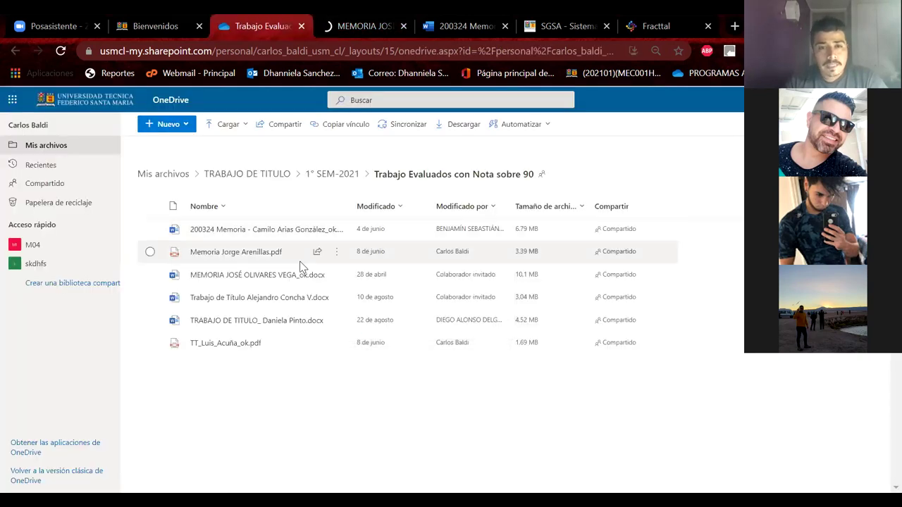
Open the PDF thesis starting with "TT_" and go to page 35.
{"action": "left_click", "coordinate": [227, 346]}
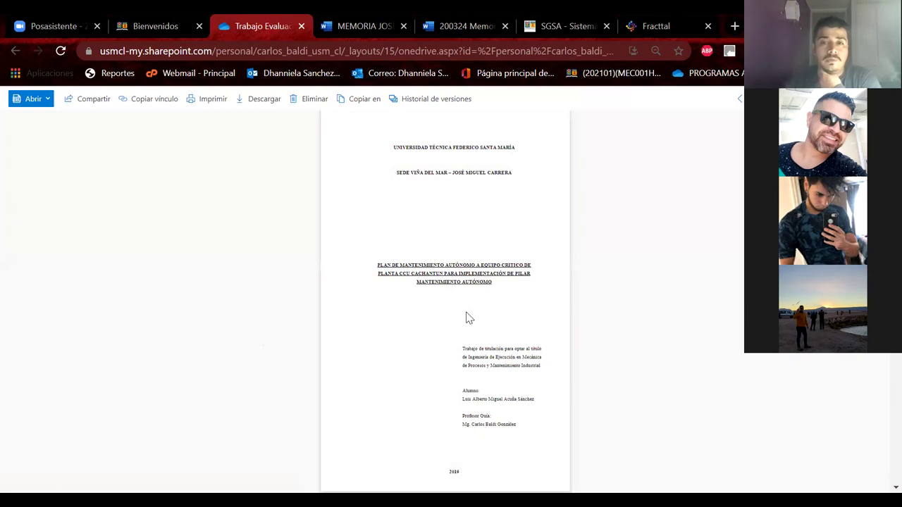
{"action": "scroll", "coordinate": [506, 328], "scroll_direction": "down", "scroll_amount": 2}
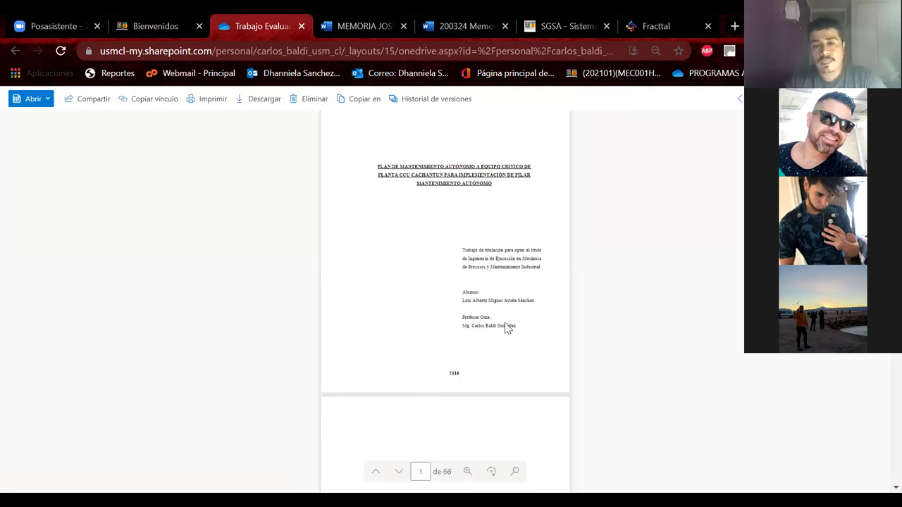
{"action": "left_click", "coordinate": [423, 471]}
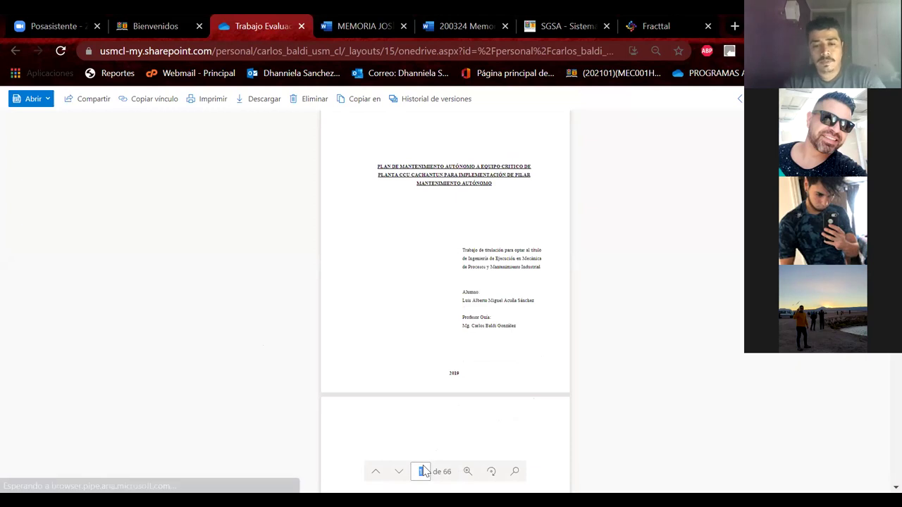
{"action": "type", "text": "35"}
{"action": "key", "text": "Return"}
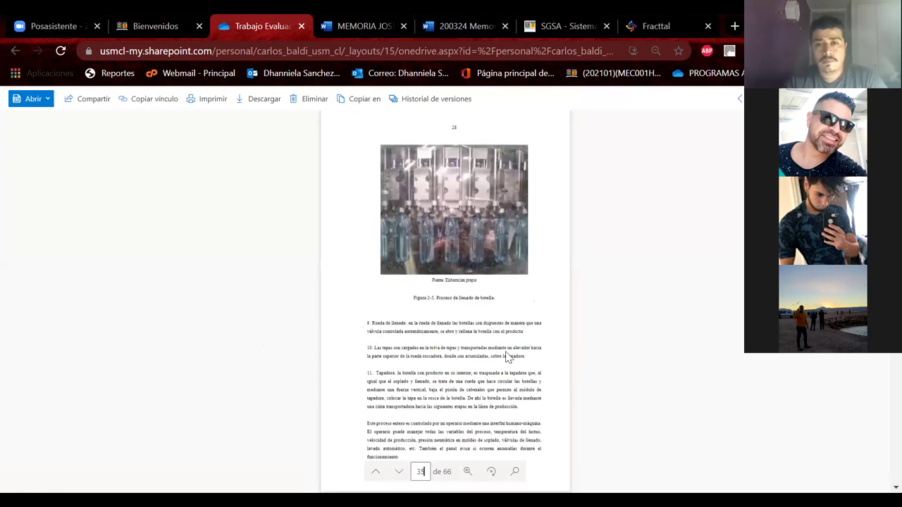
Browse the thesis pages around page 40 covering priority failure causes and the cleaning and inspection standard.
{"action": "scroll", "coordinate": [506, 356], "scroll_direction": "down", "scroll_amount": 20}
{"action": "scroll", "coordinate": [506, 352], "scroll_direction": "up", "scroll_amount": 1}
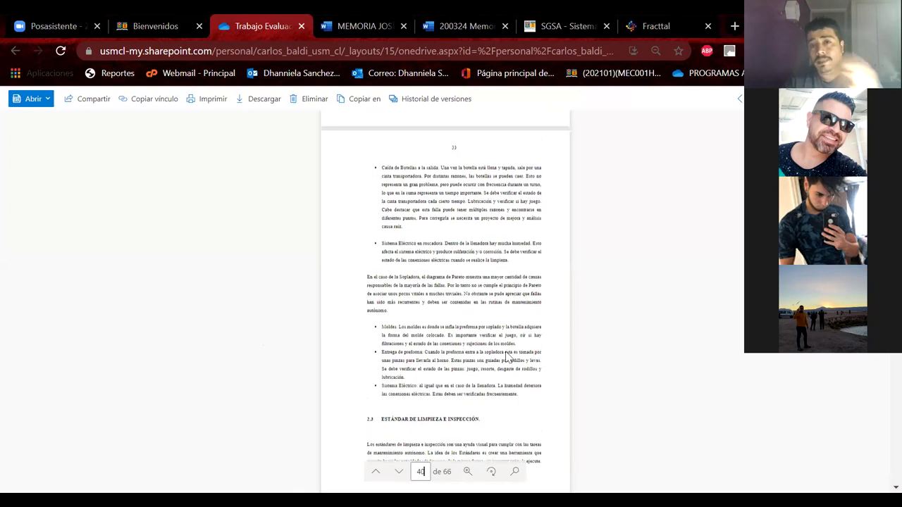
{"action": "scroll", "coordinate": [506, 356], "scroll_direction": "up", "scroll_amount": 6}
{"action": "scroll", "coordinate": [506, 356], "scroll_direction": "down", "scroll_amount": 4}
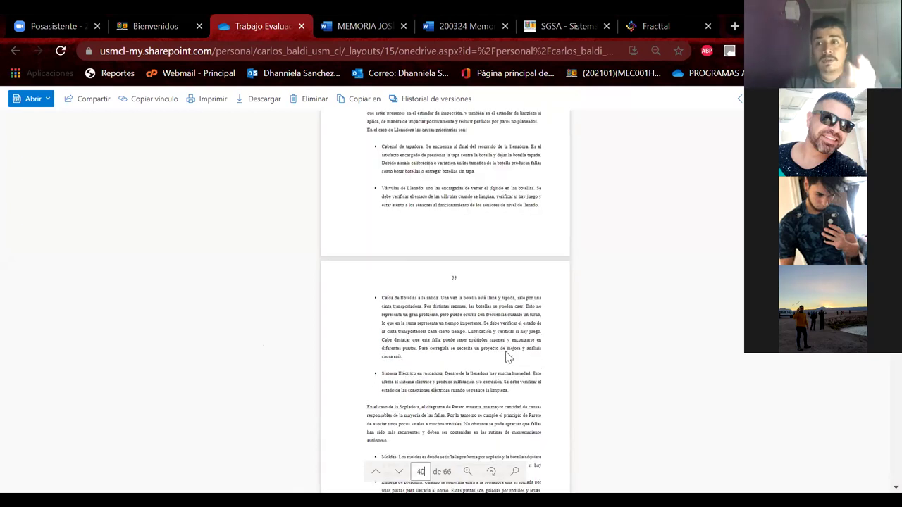
Read through thesis pages 40 to 44, examining the steps for creating LI standards and the example TPM standard in Figure 2-10.
{"action": "scroll", "coordinate": [506, 357], "scroll_direction": "down", "scroll_amount": 4}
{"action": "scroll", "coordinate": [506, 358], "scroll_direction": "down", "scroll_amount": 6}
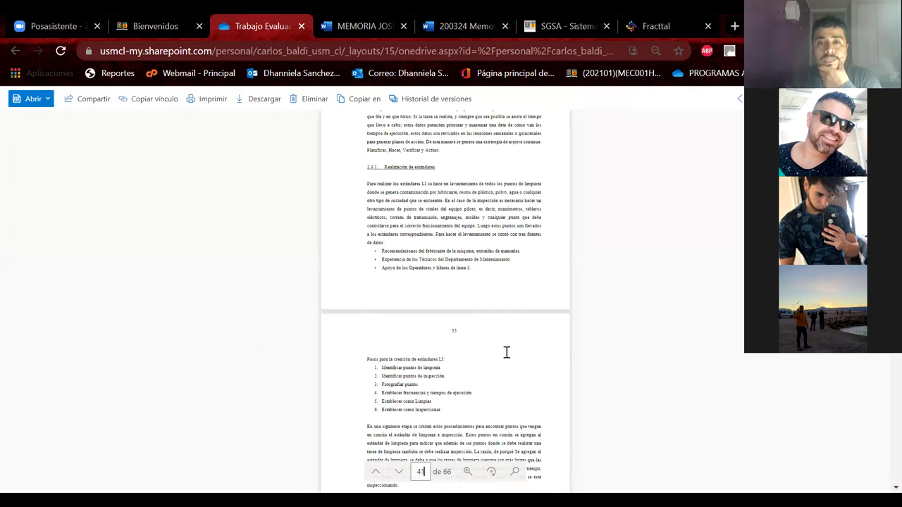
{"action": "scroll", "coordinate": [506, 357], "scroll_direction": "down", "scroll_amount": 8}
{"action": "scroll", "coordinate": [506, 357], "scroll_direction": "up", "scroll_amount": 3}
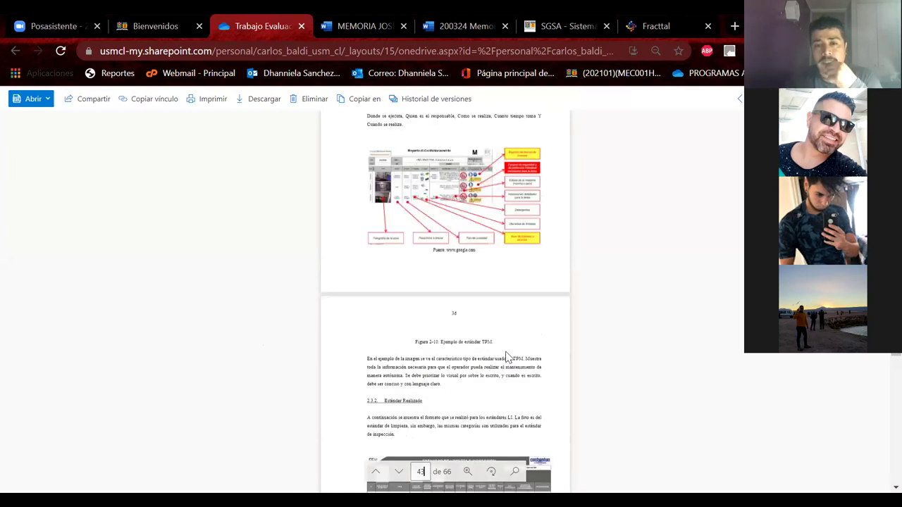
{"action": "scroll", "coordinate": [506, 357], "scroll_direction": "up", "scroll_amount": 1}
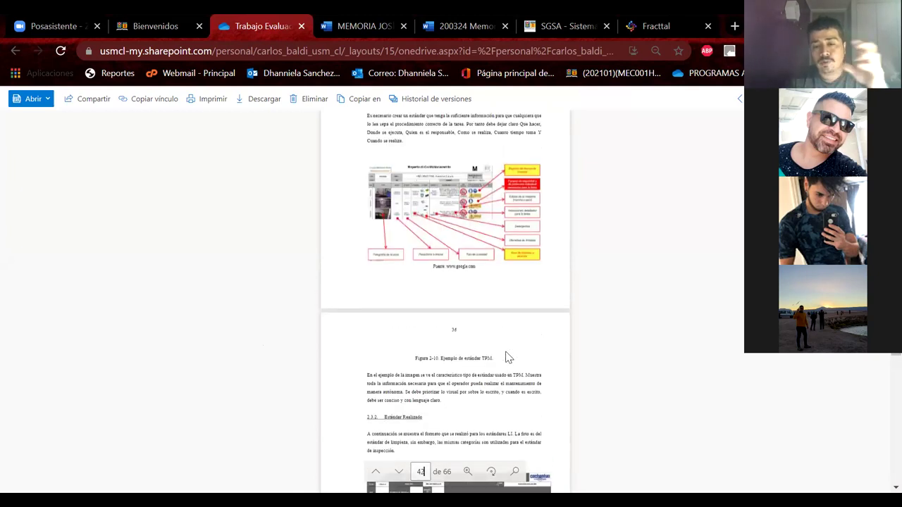
{"action": "scroll", "coordinate": [509, 357], "scroll_direction": "down", "scroll_amount": 3}
{"action": "scroll", "coordinate": [506, 356], "scroll_direction": "down", "scroll_amount": 5}
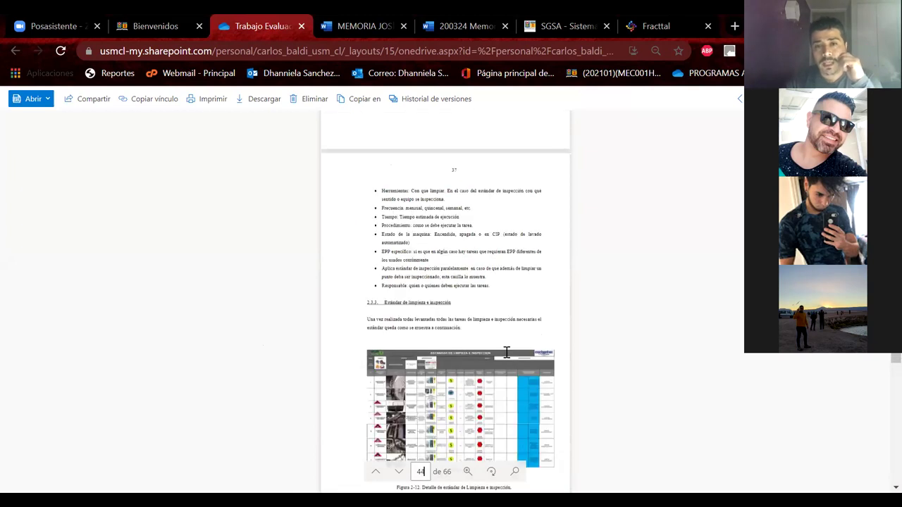
Enlarge page 44 and examine the cleaning and inspection standard table in Figure 2-12.
{"action": "scroll", "coordinate": [506, 352], "scroll_direction": "down", "scroll_amount": 4}
{"action": "scroll", "coordinate": [506, 356], "scroll_direction": "up", "scroll_amount": 1}
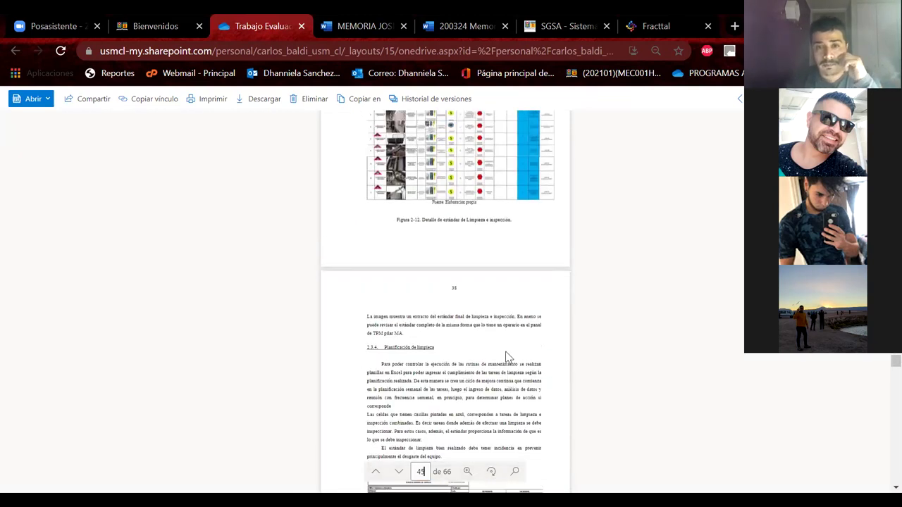
{"action": "scroll", "coordinate": [506, 356], "scroll_direction": "up", "scroll_amount": 1}
{"action": "scroll", "coordinate": [451, 237], "scroll_direction": "up", "scroll_amount": 1}
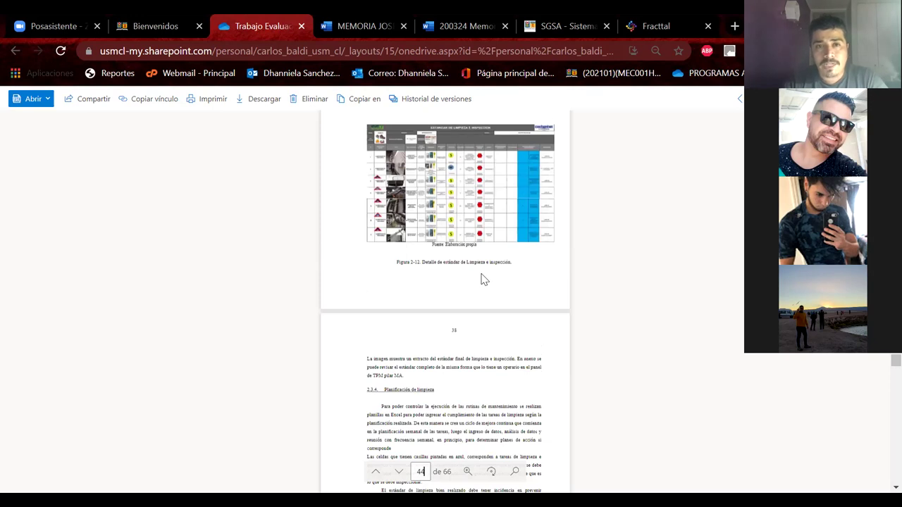
{"action": "scroll", "coordinate": [484, 280], "scroll_direction": "up", "scroll_amount": 1}
{"action": "scroll", "coordinate": [444, 289], "scroll_direction": "up", "scroll_amount": 1}
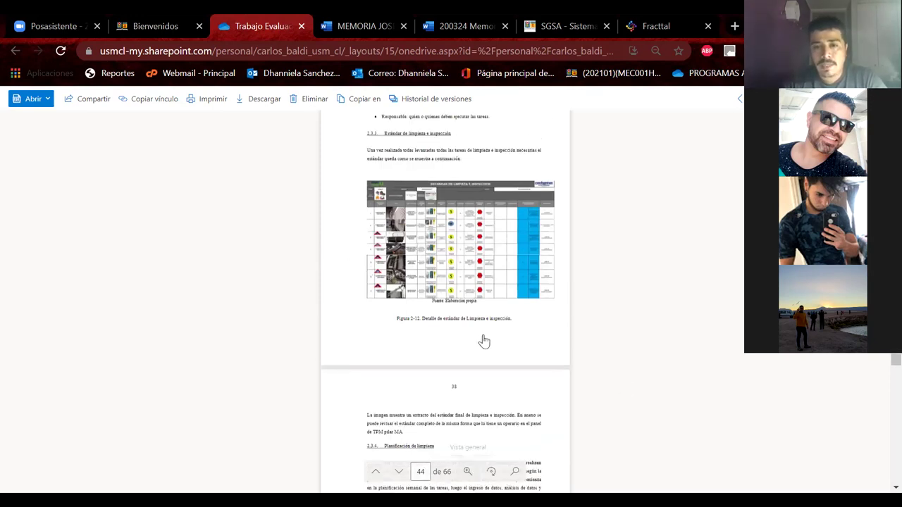
{"action": "left_click", "coordinate": [484, 361]}
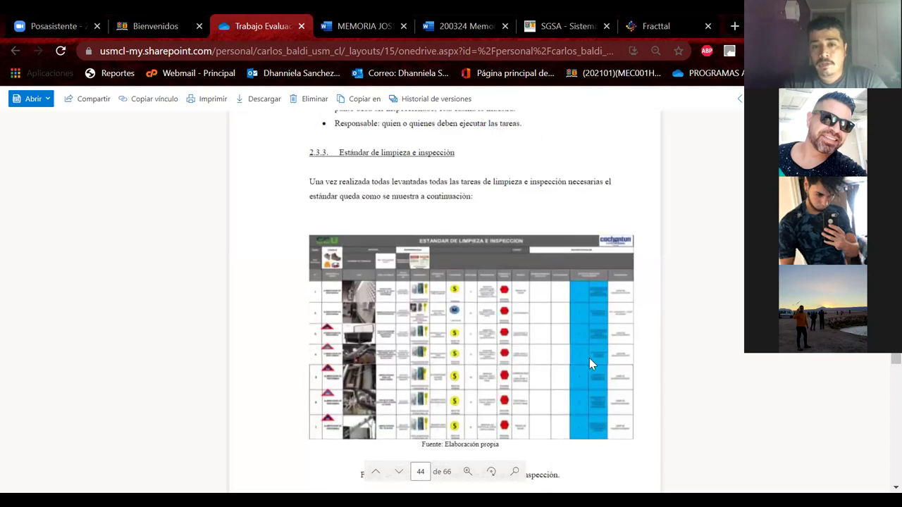
{"action": "scroll", "coordinate": [590, 362], "scroll_direction": "down", "scroll_amount": 1}
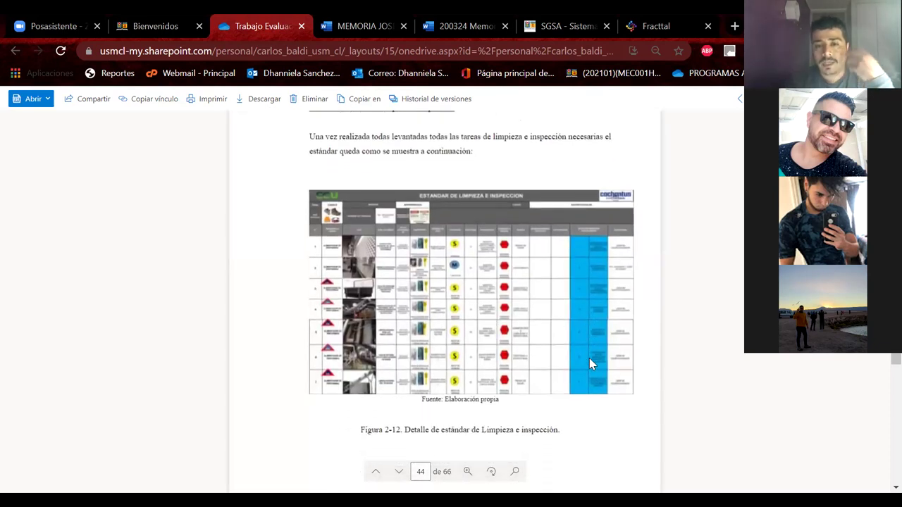
{"action": "scroll", "coordinate": [591, 363], "scroll_direction": "down", "scroll_amount": 1}
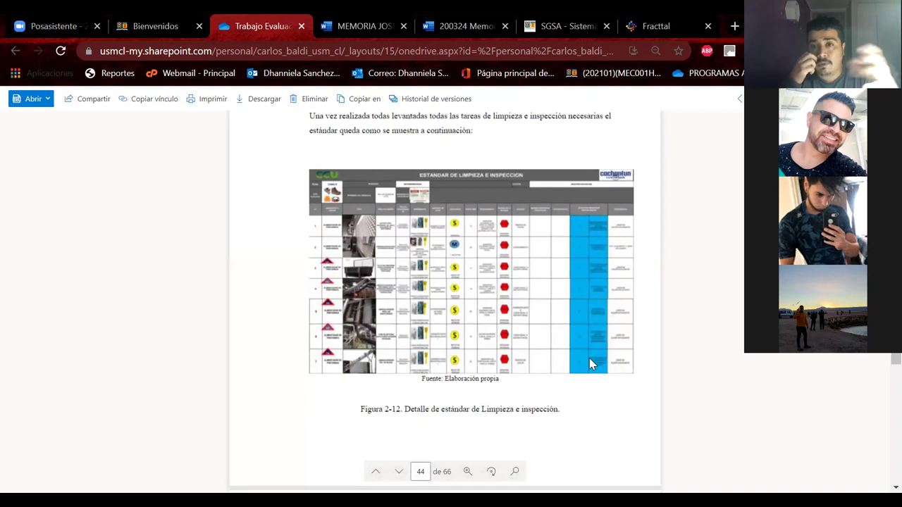